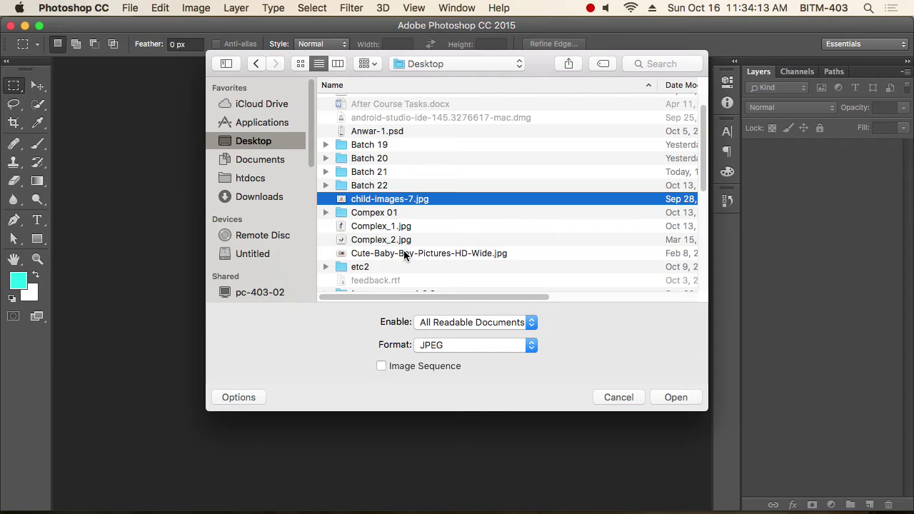
- Open Cute-Baby-Boy-Pictures-HD-Wide.jpg and start the Liquify filter on it
double_click(404, 253)
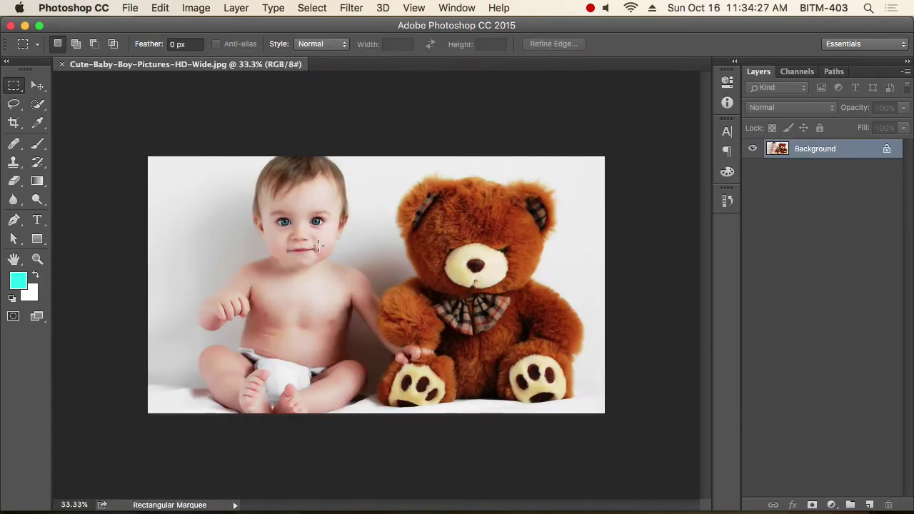
drag(291, 209, 366, 256)
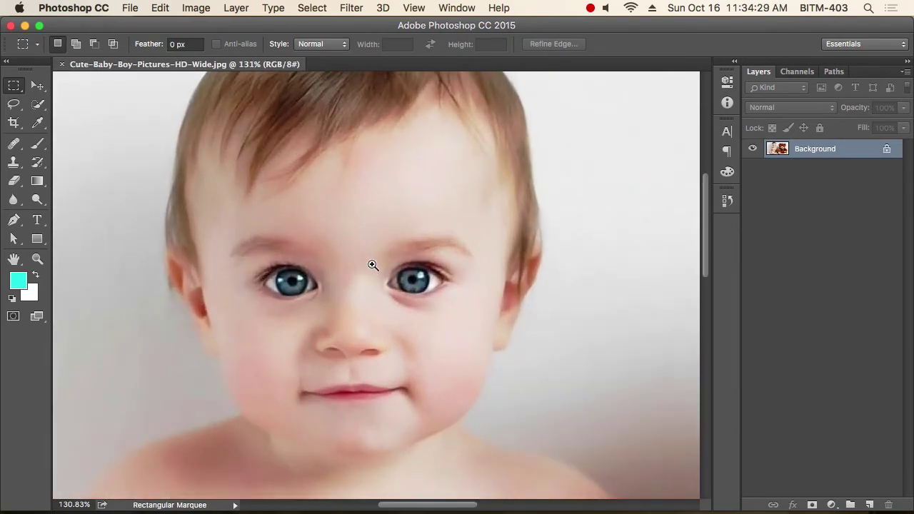
drag(403, 307, 451, 291)
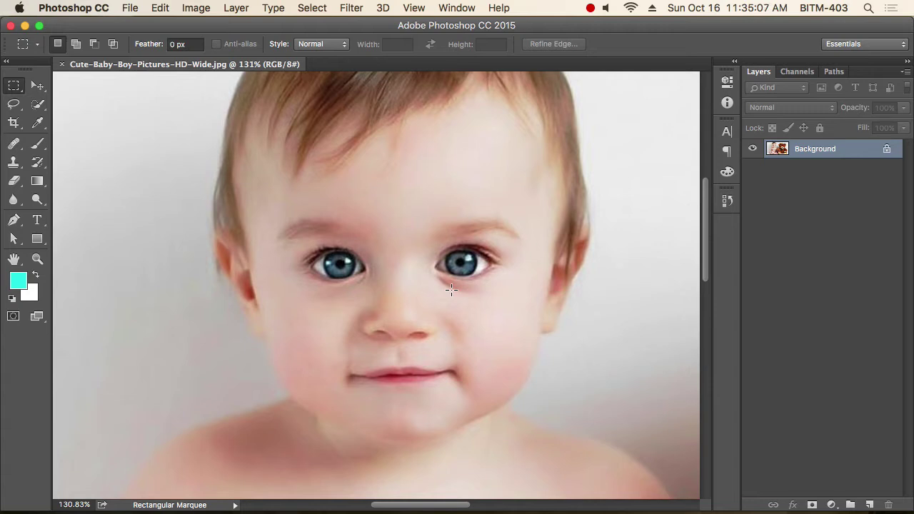
click(357, 9)
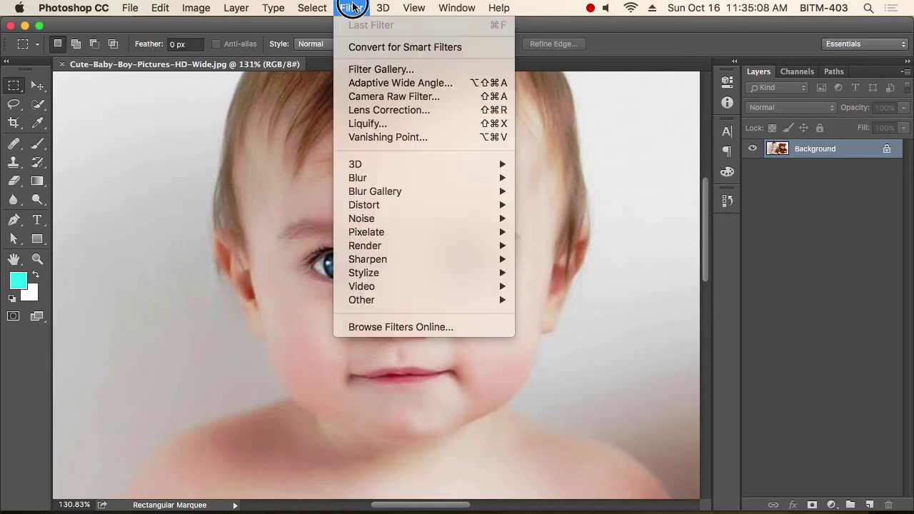
click(394, 124)
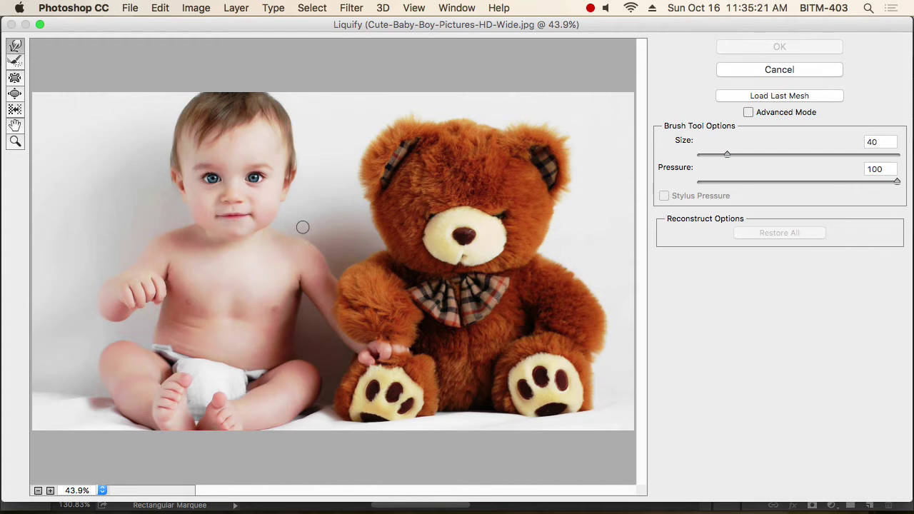
- Narrow the baby's nose by pushing both nostrils inward with the Forward Warp tool at brush size 40
click(50, 491)
click(50, 491)
click(50, 491)
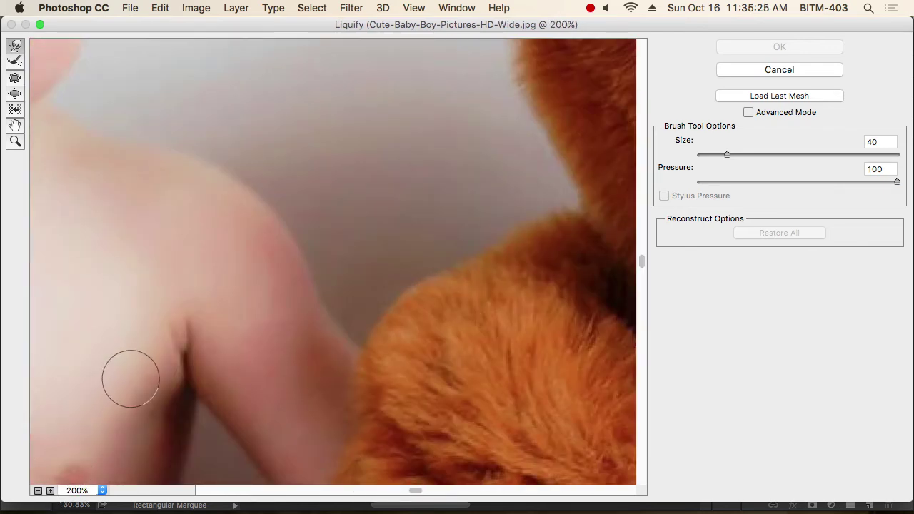
drag(198, 213, 432, 389)
drag(254, 174, 448, 324)
scroll(441, 307, left, 4)
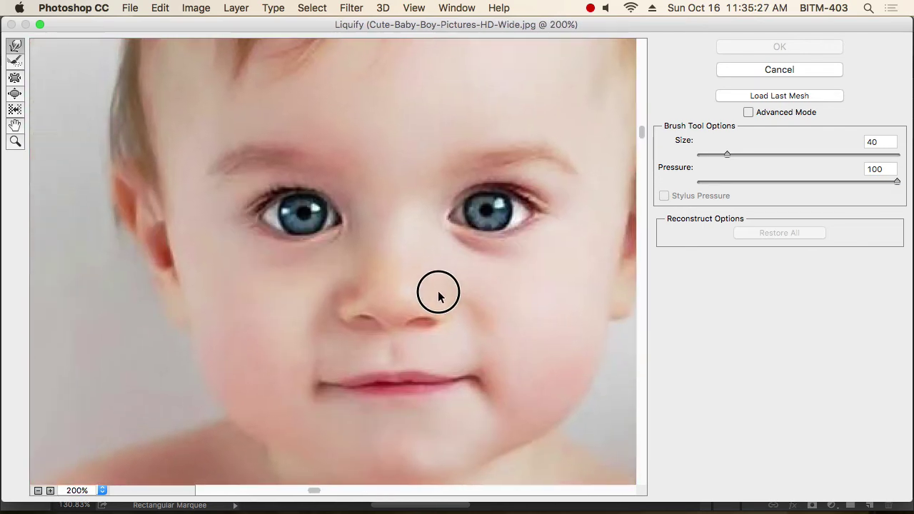
scroll(434, 282, down, 3)
drag(445, 257, 428, 259)
mouse_move(334, 258)
mouse_down()
mouse_move(365, 254)
mouse_move(355, 240)
mouse_move(367, 252)
mouse_up()
drag(440, 258, 427, 253)
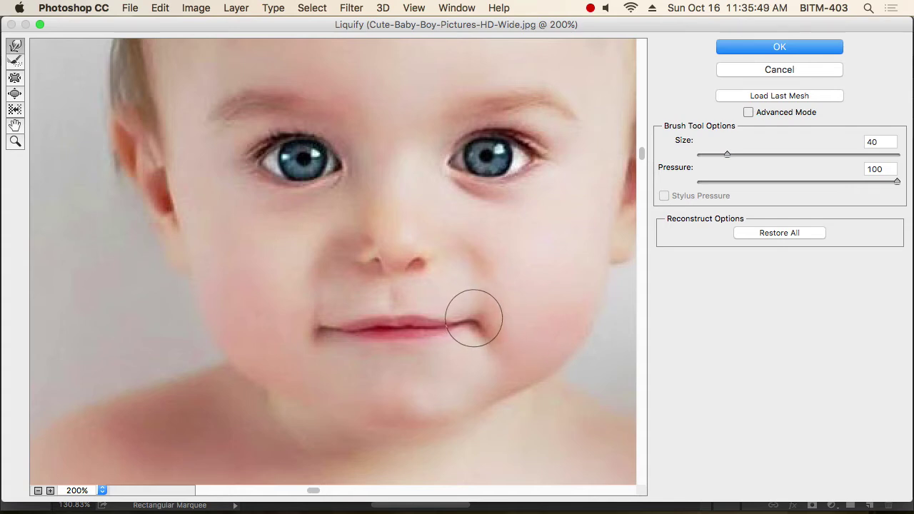
- Warp both corners of the baby's mouth upward into a slight smile with the size 40 brush
drag(474, 318, 472, 311)
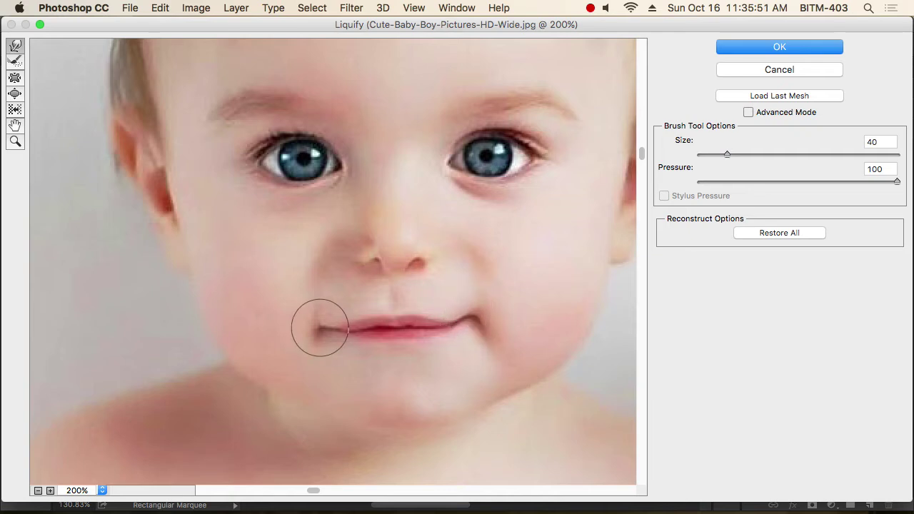
drag(320, 325, 319, 314)
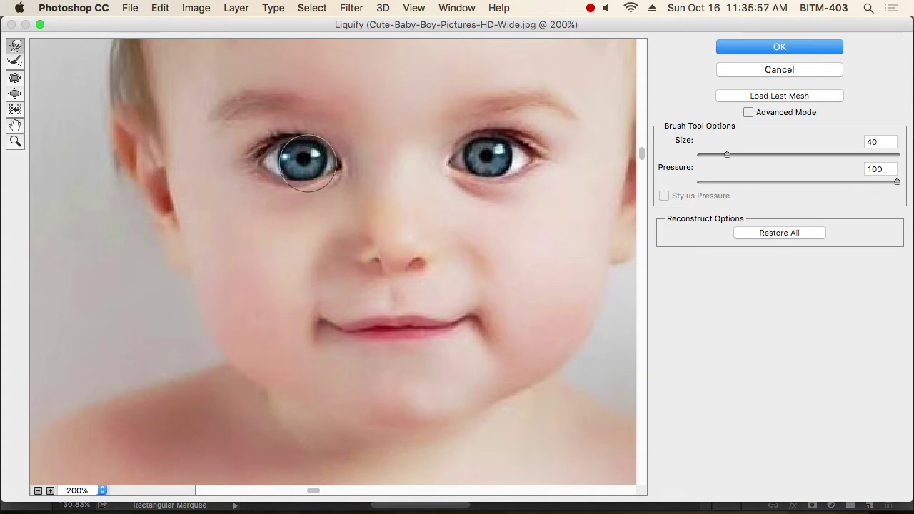
drag(304, 158, 299, 161)
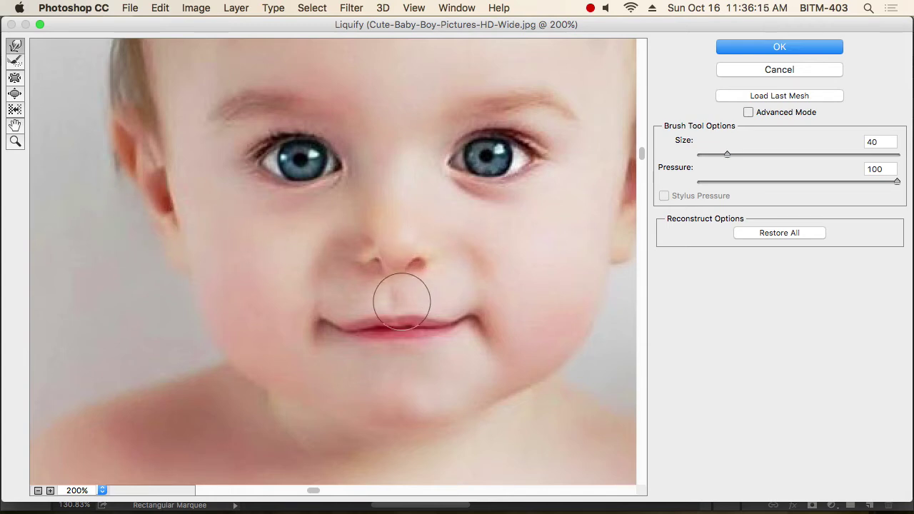
drag(319, 322, 313, 320)
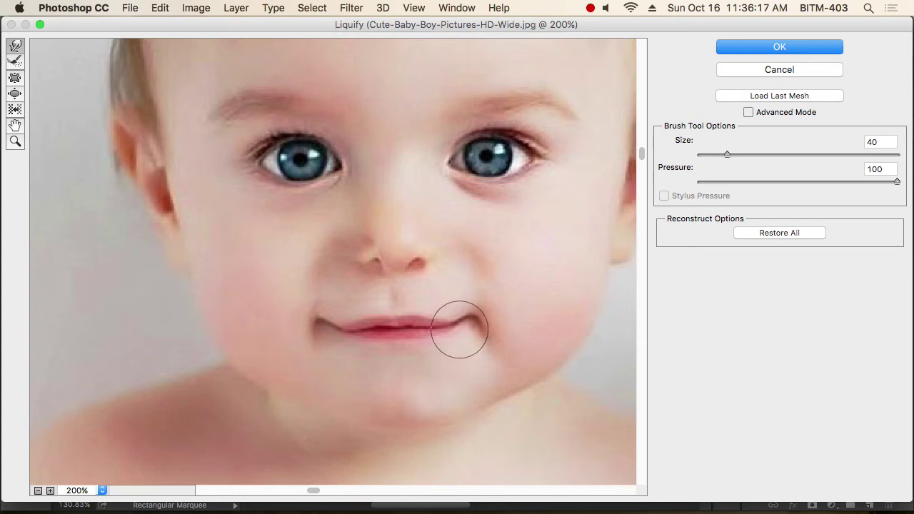
drag(478, 321, 481, 315)
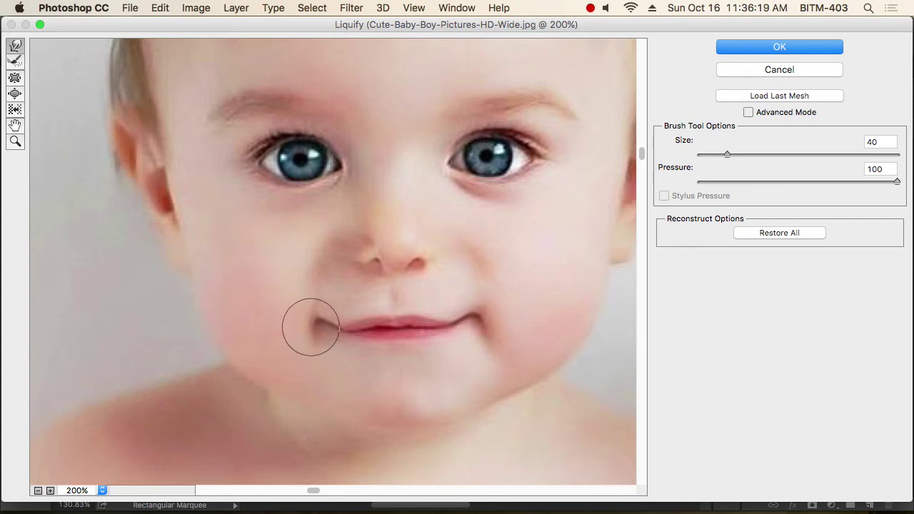
drag(314, 324, 313, 322)
key(space)
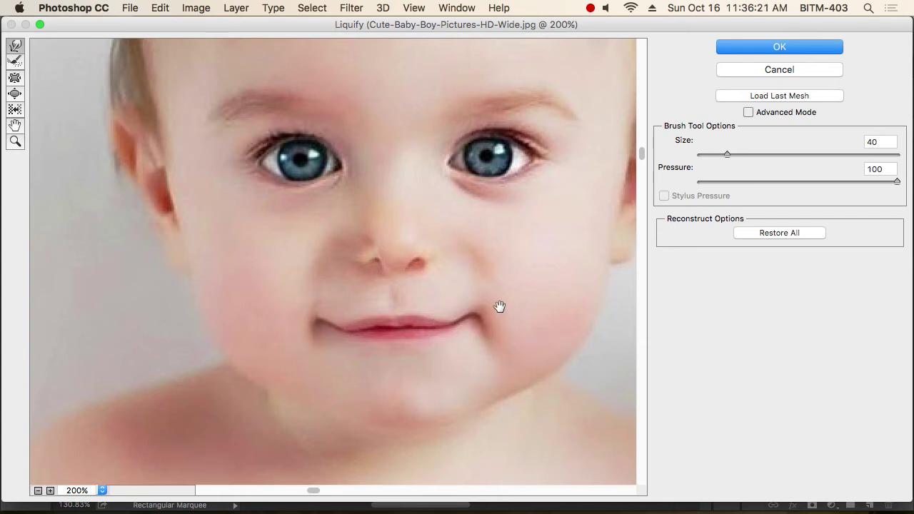
mouse_move(498, 307)
mouse_down()
mouse_move(451, 336)
mouse_move(457, 362)
mouse_move(461, 348)
mouse_up()
key(space)
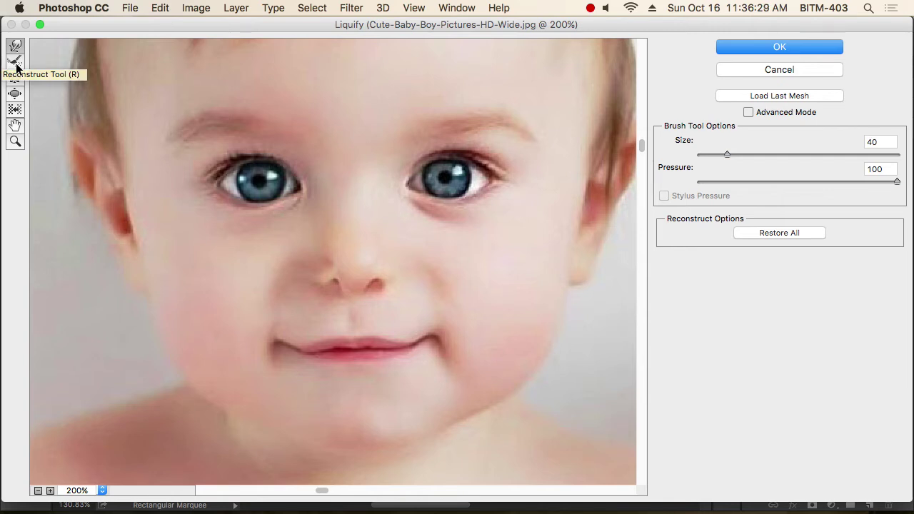
- Restore both mouth corners toward their original shape with the Reconstruct tool at brush size 90
click(16, 67)
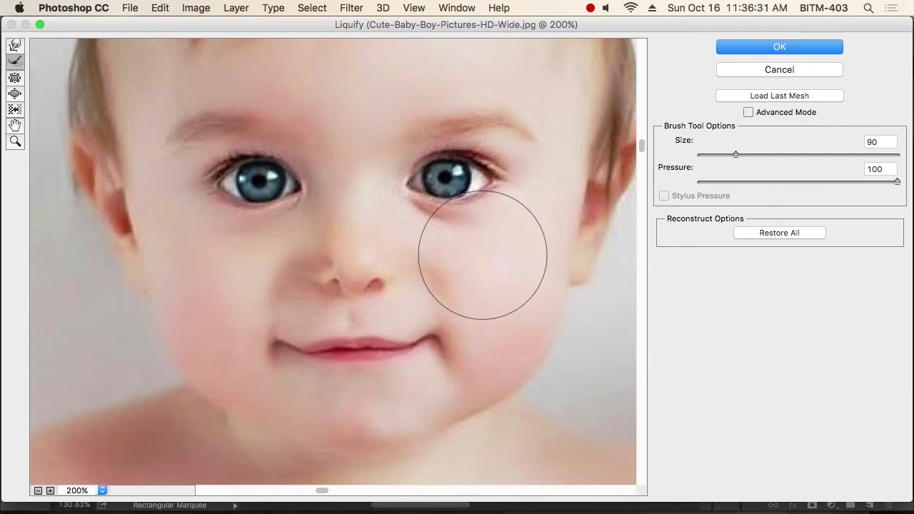
drag(443, 340, 443, 344)
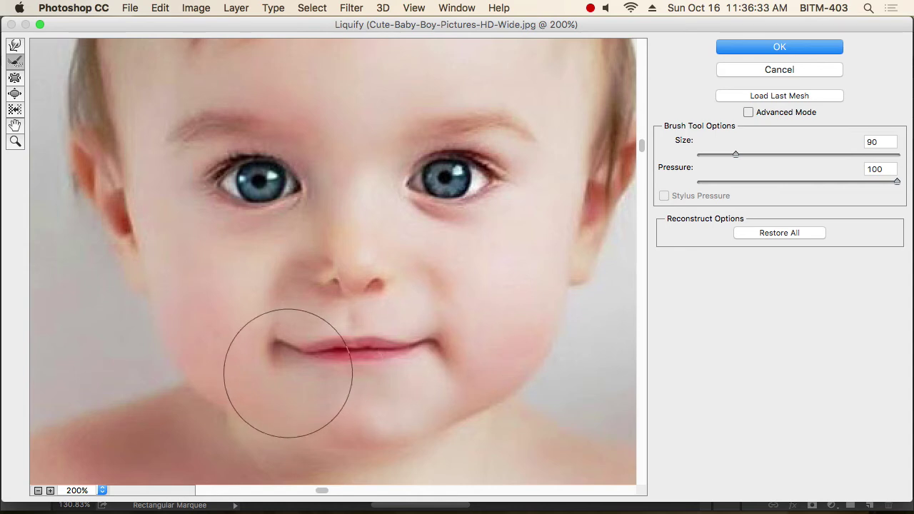
drag(282, 350, 284, 355)
mouse_move(455, 359)
mouse_down()
mouse_move(461, 351)
mouse_move(459, 359)
mouse_move(441, 351)
mouse_move(390, 386)
mouse_up()
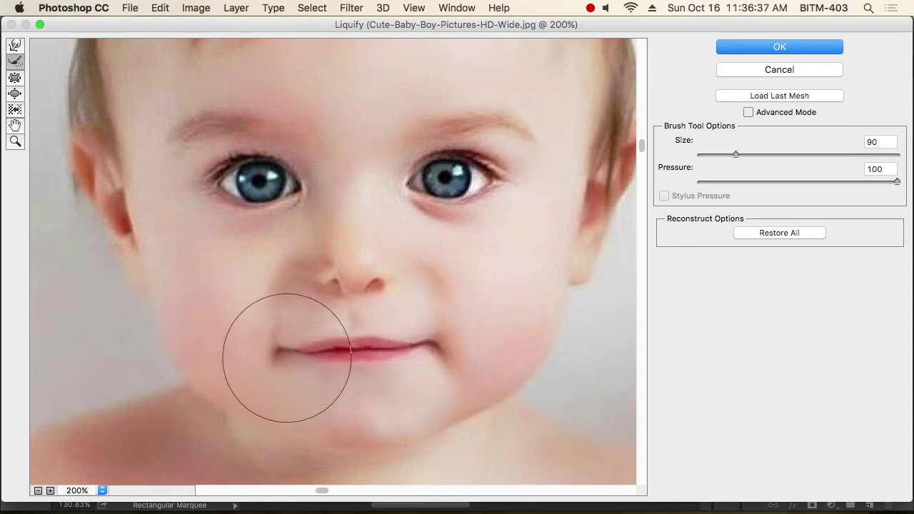
drag(288, 365, 278, 351)
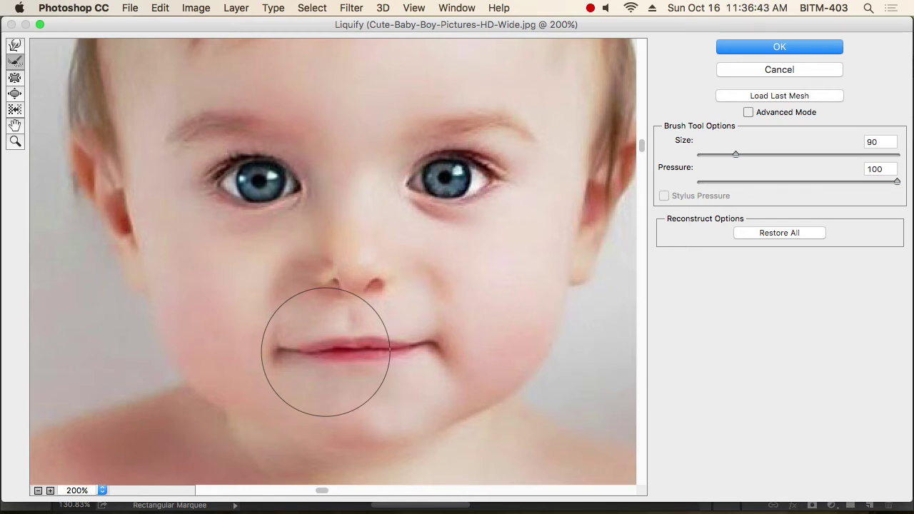
click(297, 346)
click(281, 346)
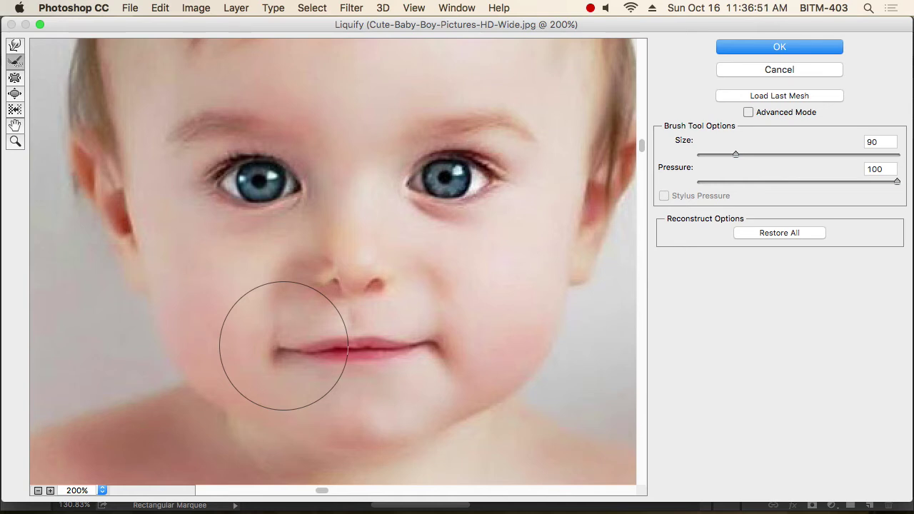
click(287, 350)
click(443, 352)
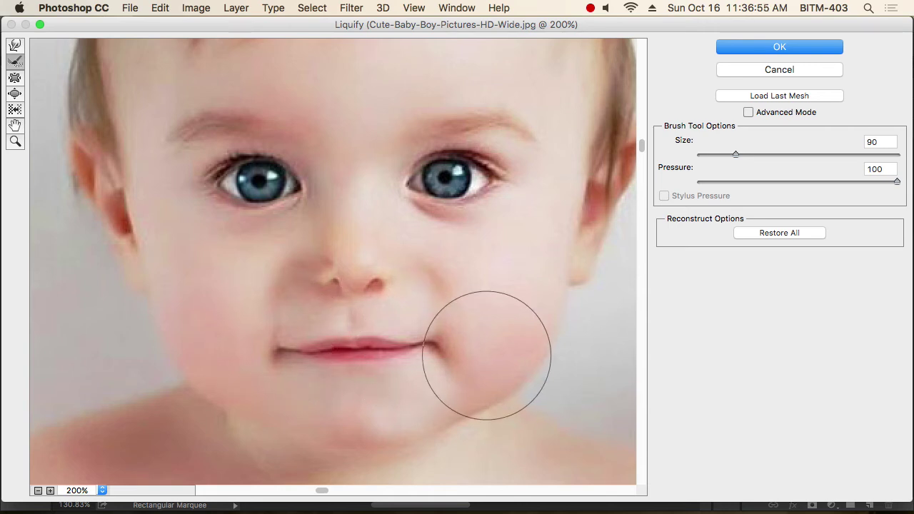
click(456, 352)
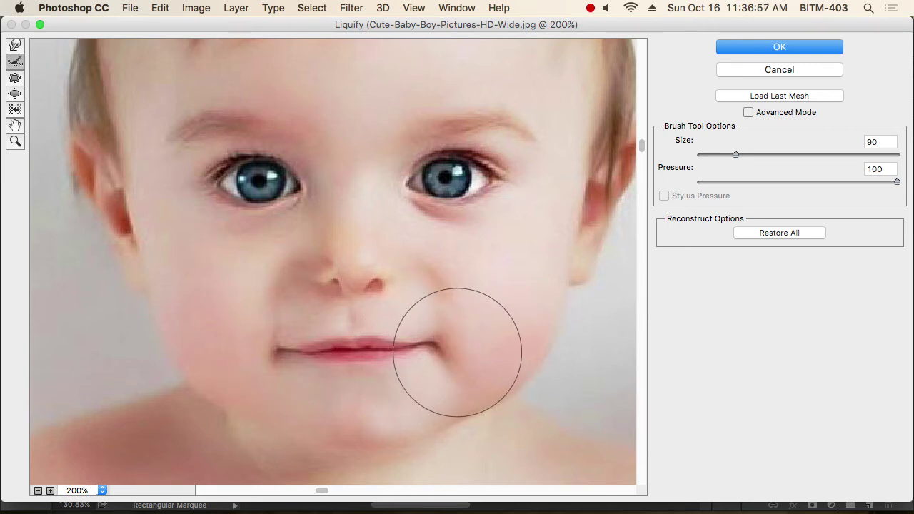
- Pull both mouth corners downward with the Forward Warp tool at brush size 40
click(16, 47)
drag(435, 346, 433, 359)
drag(281, 355, 284, 363)
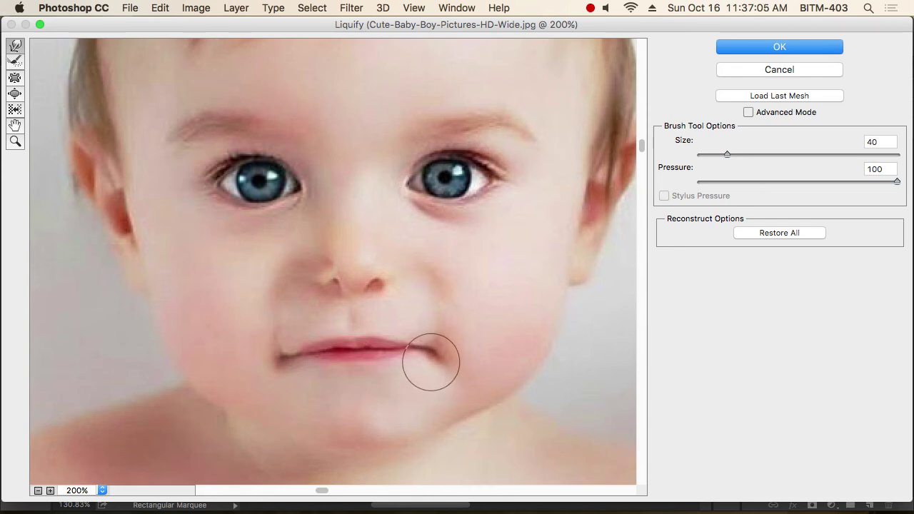
drag(431, 360, 430, 363)
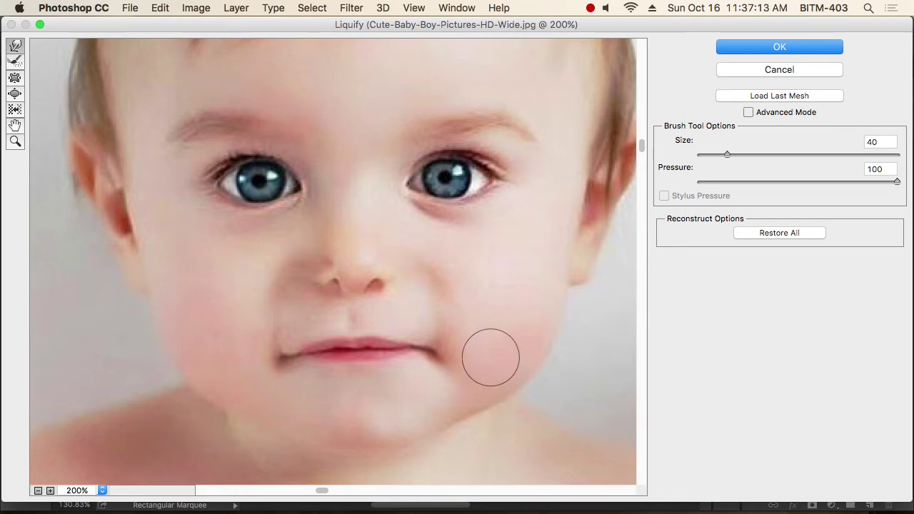
key(super+minus)
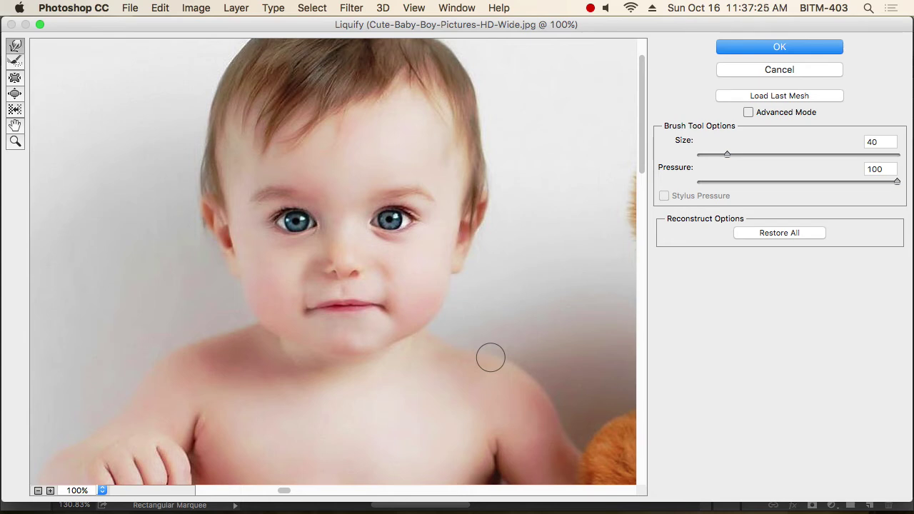
- Shrink both corners of the mouth with the Pucker tool at brush size 50
click(15, 77)
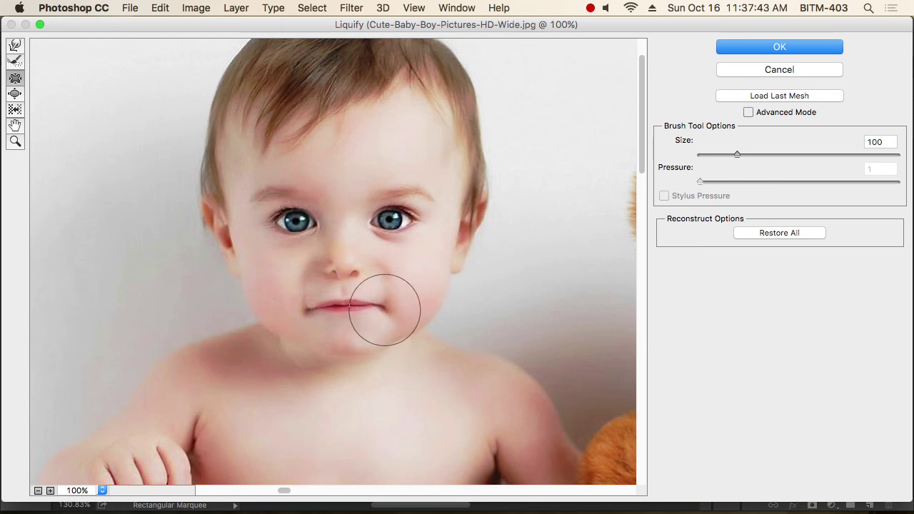
key(bracketleft)
key(bracketleft)
key(bracketleft)
key(bracketleft)
key(bracketleft)
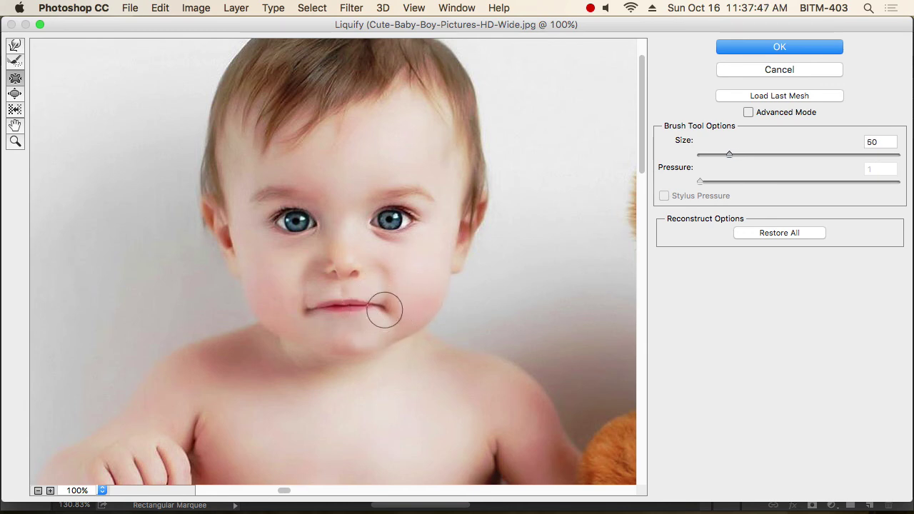
super+click(354, 312)
drag(361, 271, 381, 288)
click(415, 265)
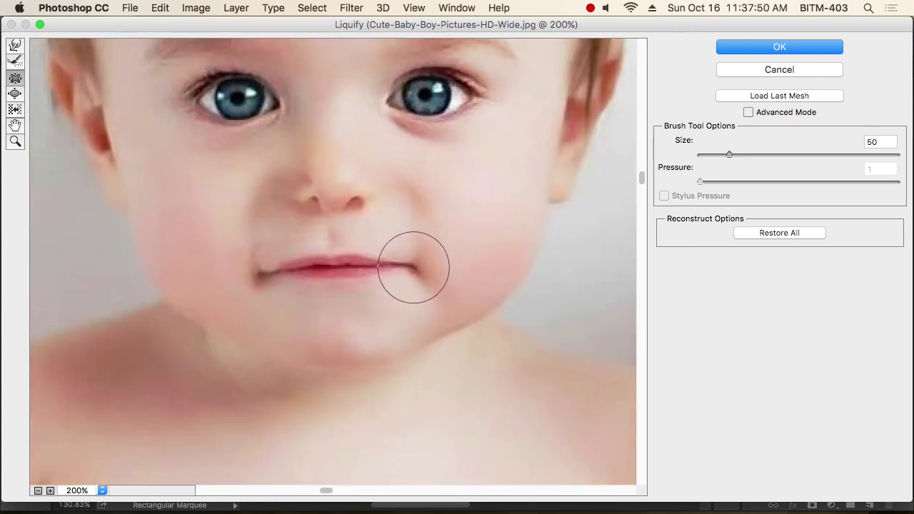
click(268, 276)
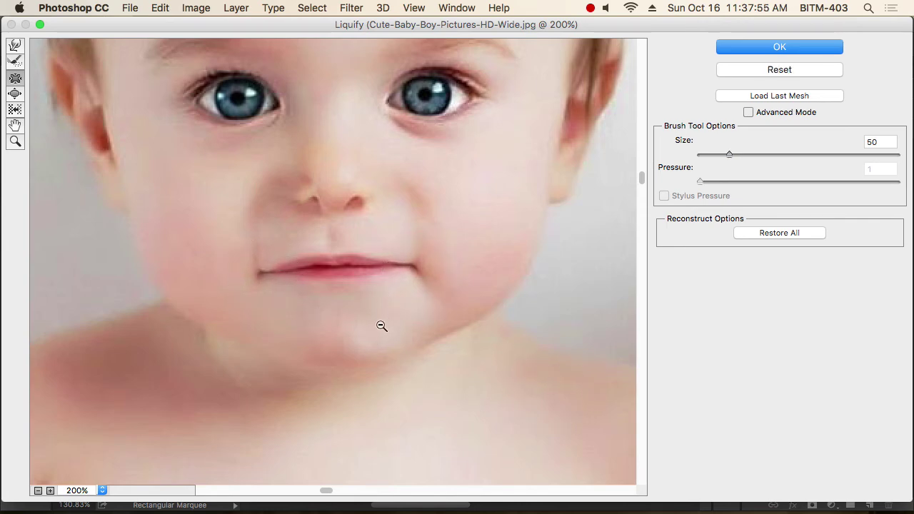
- Enlarge both of the baby's eyes with the Bloat tool at brush size 100
scroll(378, 327, down, 2)
scroll(379, 325, down, 1)
drag(396, 263, 402, 306)
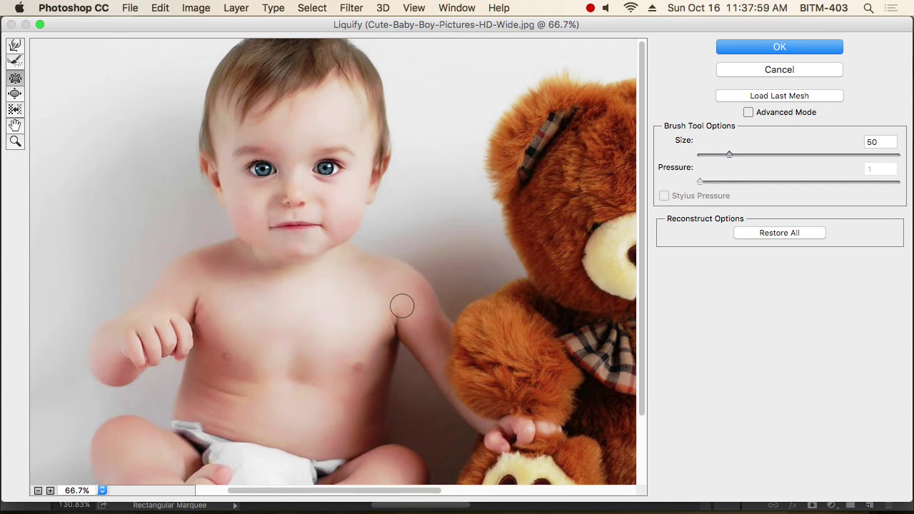
drag(283, 154, 303, 161)
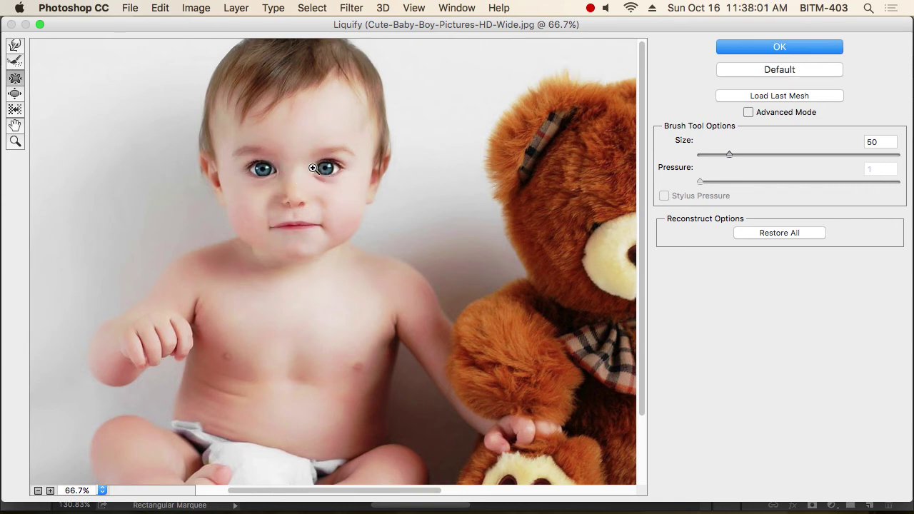
scroll(286, 211, down, 9)
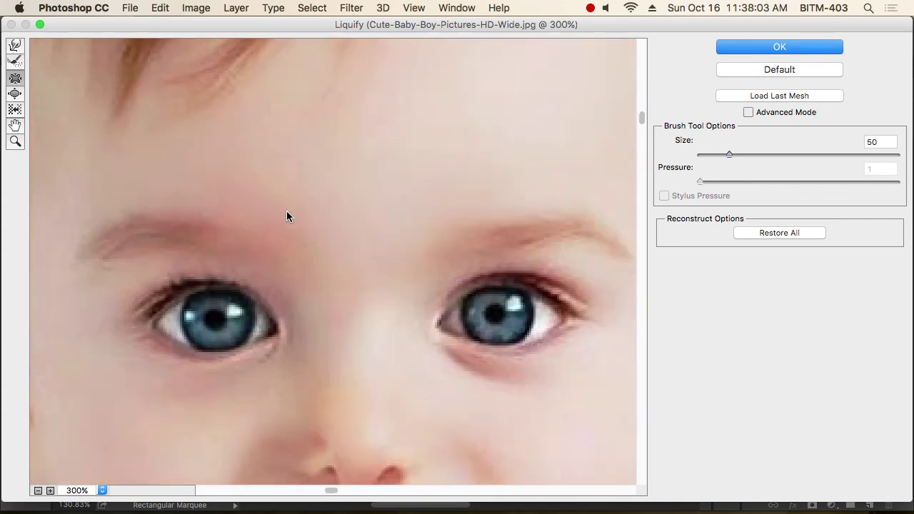
scroll(287, 210, up, 1)
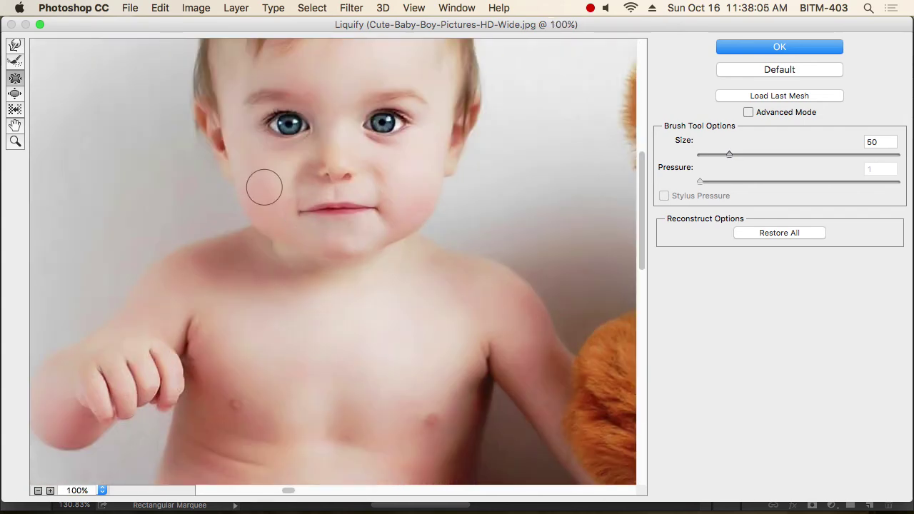
drag(332, 158, 332, 204)
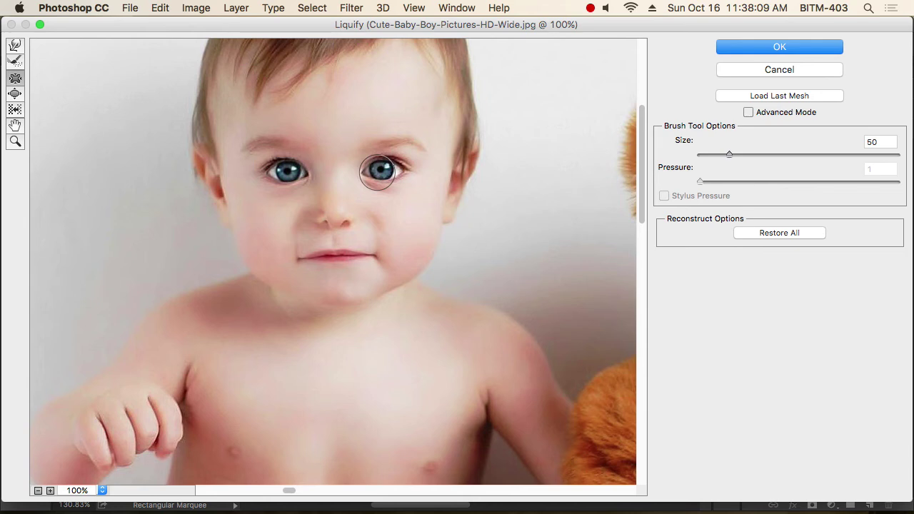
click(15, 94)
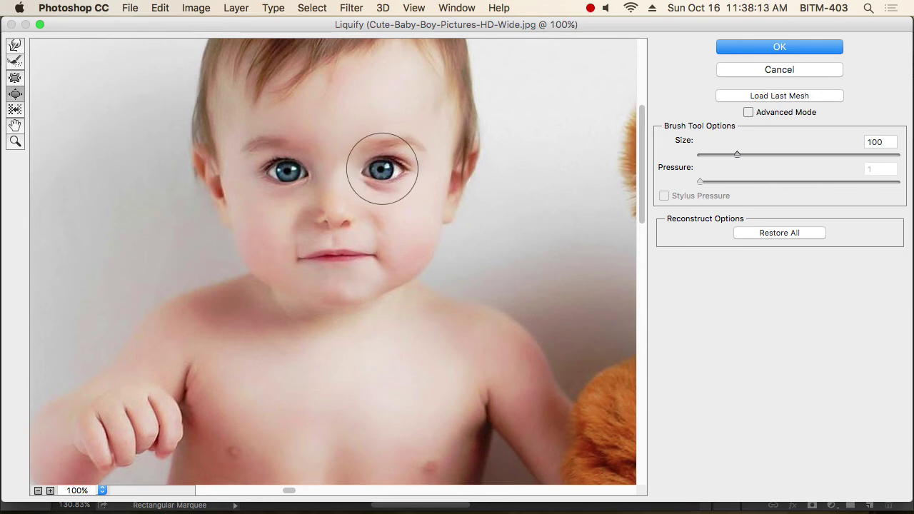
click(382, 168)
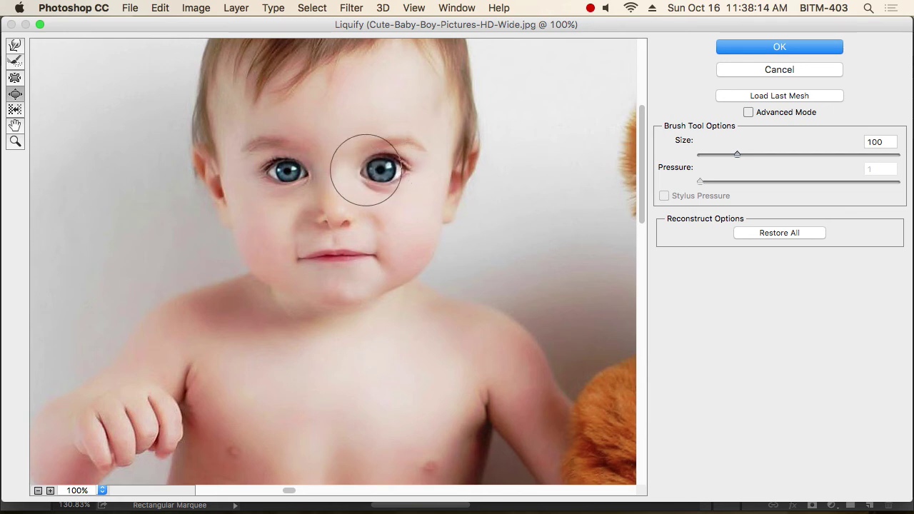
click(290, 170)
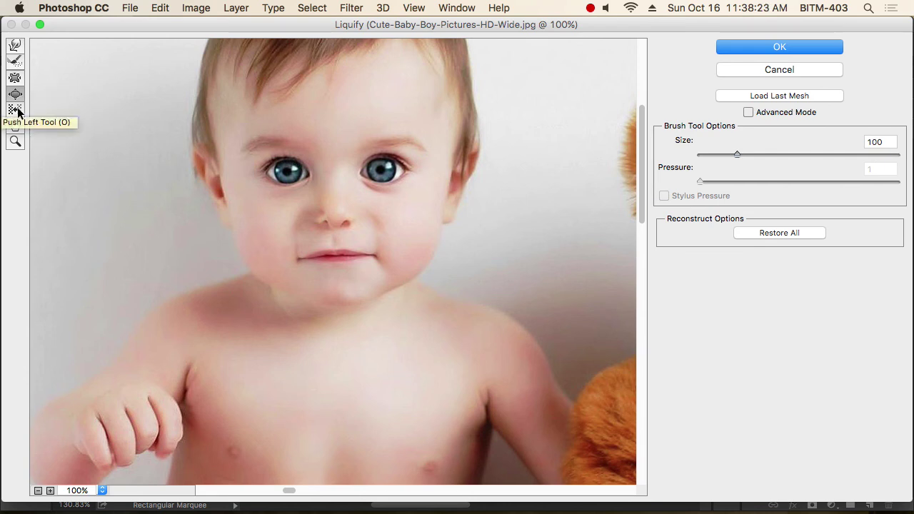
- Push the baby's chin and lips downward with the Push Left tool at brush size 100 and pressure 100
click(15, 46)
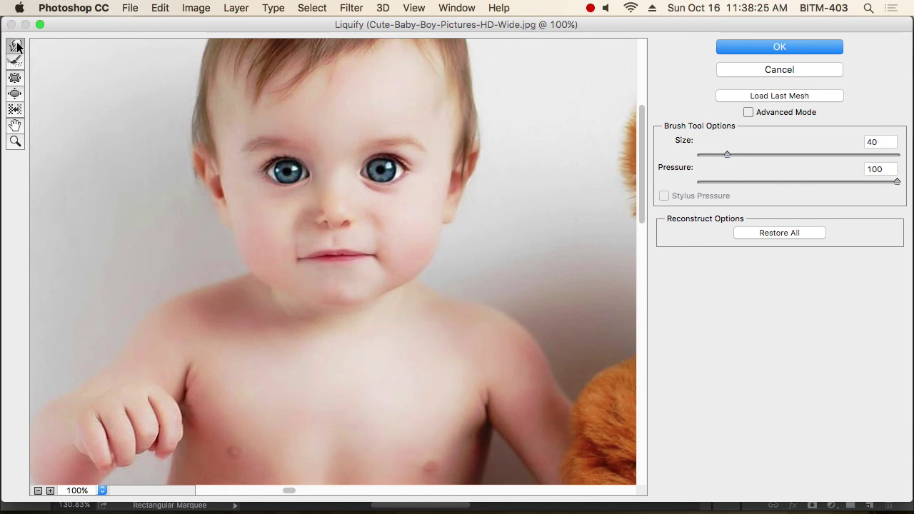
click(16, 111)
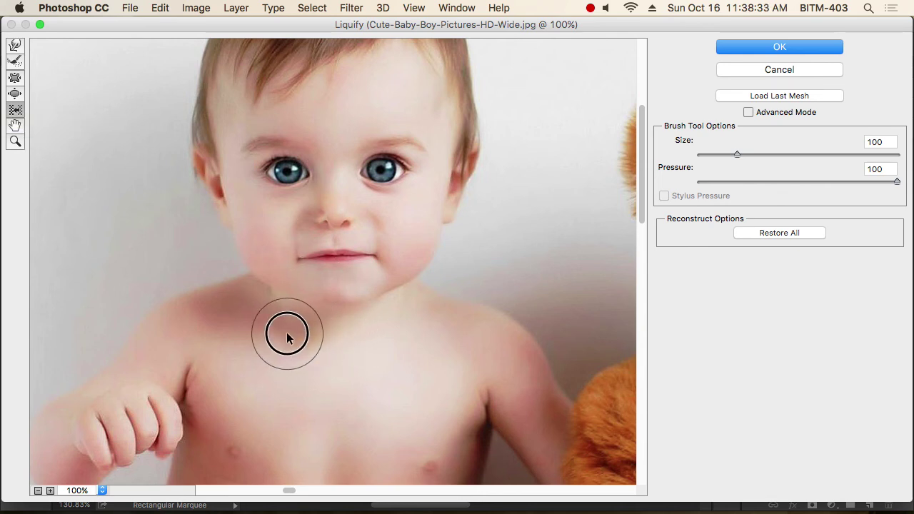
drag(352, 313, 293, 298)
drag(355, 293, 292, 279)
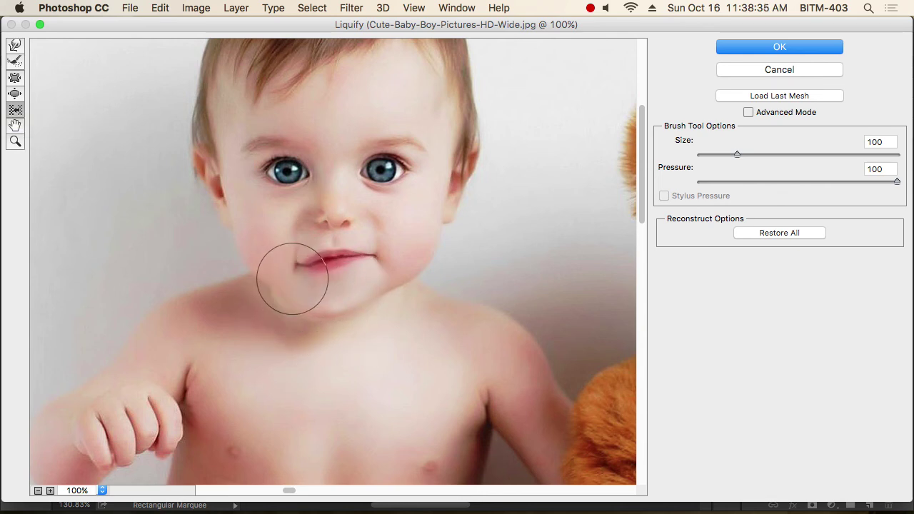
drag(374, 272, 298, 257)
- Undo the Push Left strokes on the chin and mouth as well as the enlargement of both eyes
key(super+z)
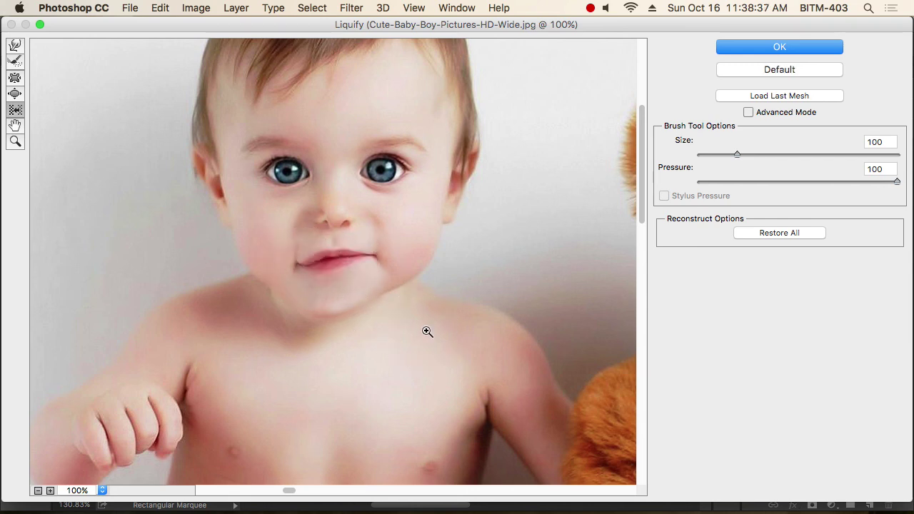
key(super+alt+z)
key(super+alt+z)
key(super+alt+z)
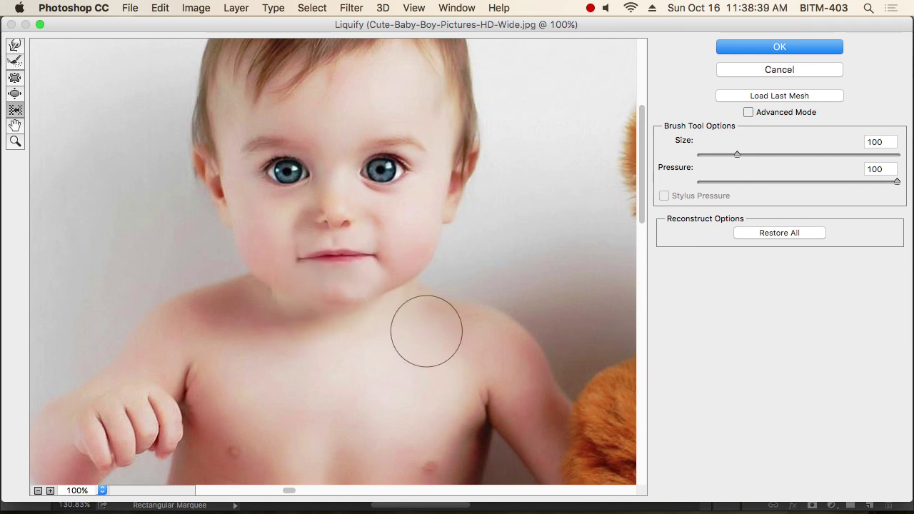
key(super+alt+z)
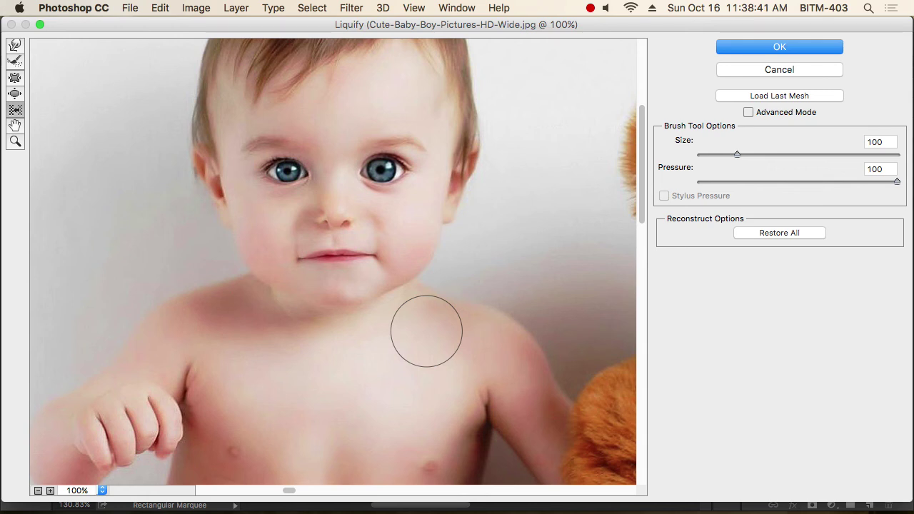
key(super+alt+z)
- Pan across the photo with the Hand tool, and use the Zoom tool to enlarge the face to 300% and return to 100%
click(14, 126)
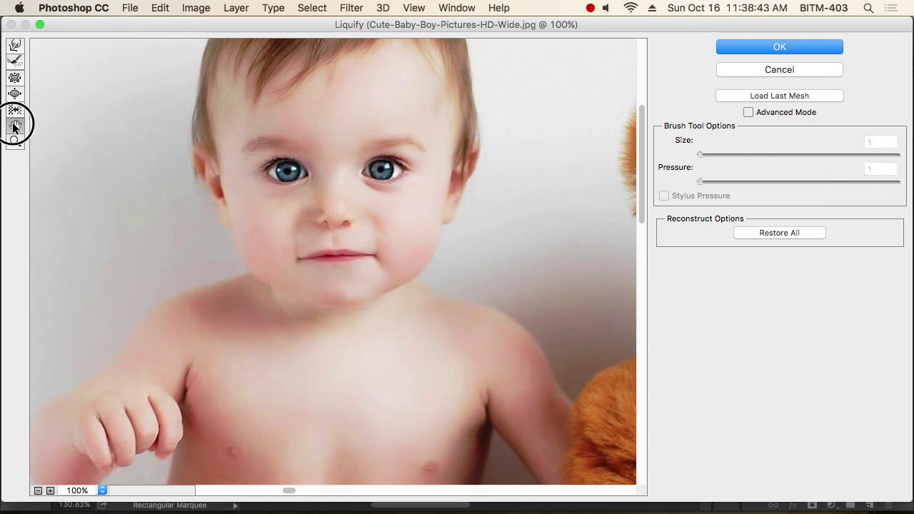
mouse_move(209, 170)
mouse_down()
mouse_move(220, 270)
mouse_move(352, 148)
mouse_move(370, 198)
mouse_move(305, 189)
mouse_move(323, 223)
mouse_up()
click(15, 142)
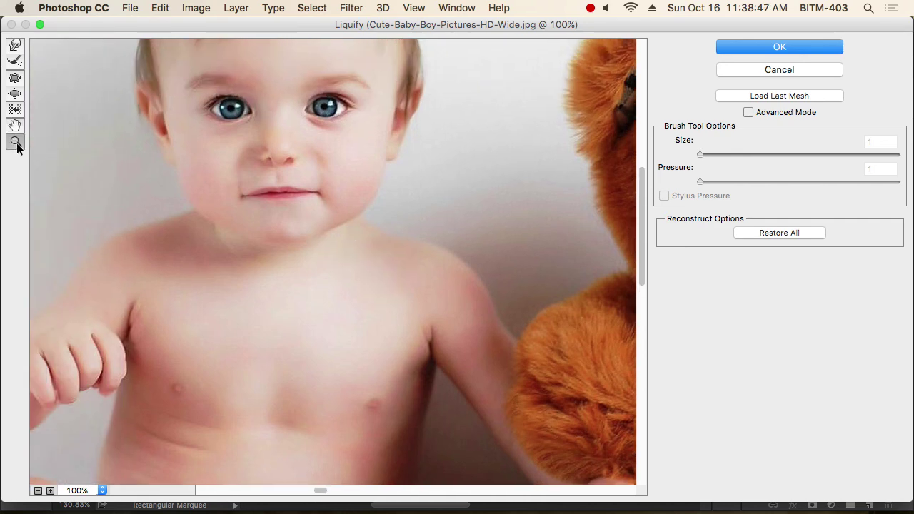
click(239, 126)
click(306, 128)
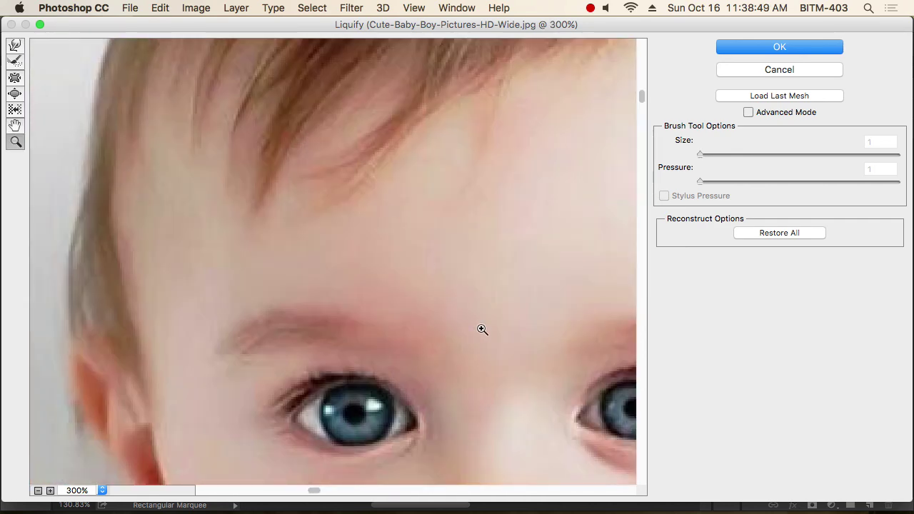
alt+click(482, 329)
alt+click(462, 319)
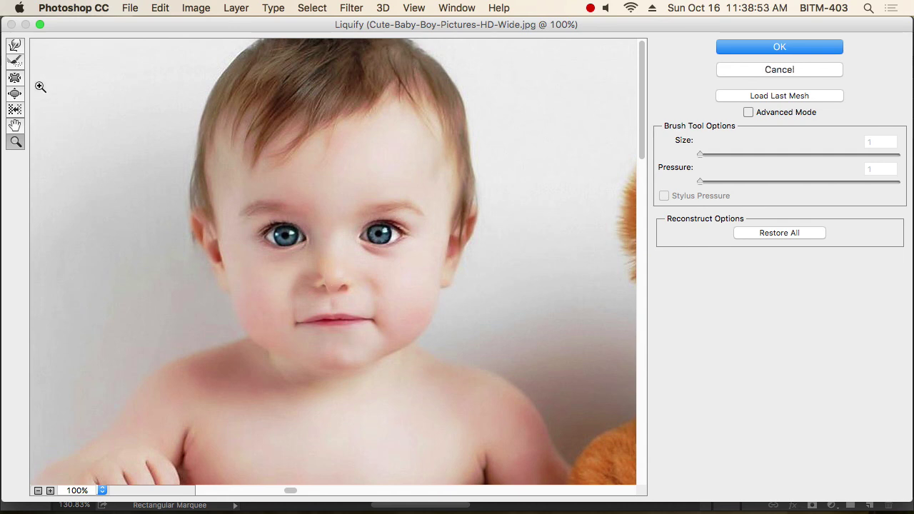
click(15, 47)
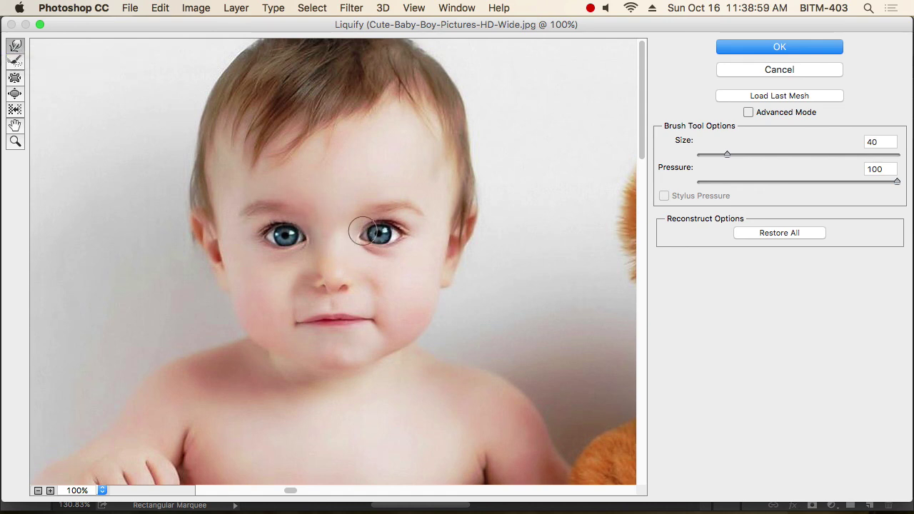
drag(408, 236, 393, 228)
click(16, 62)
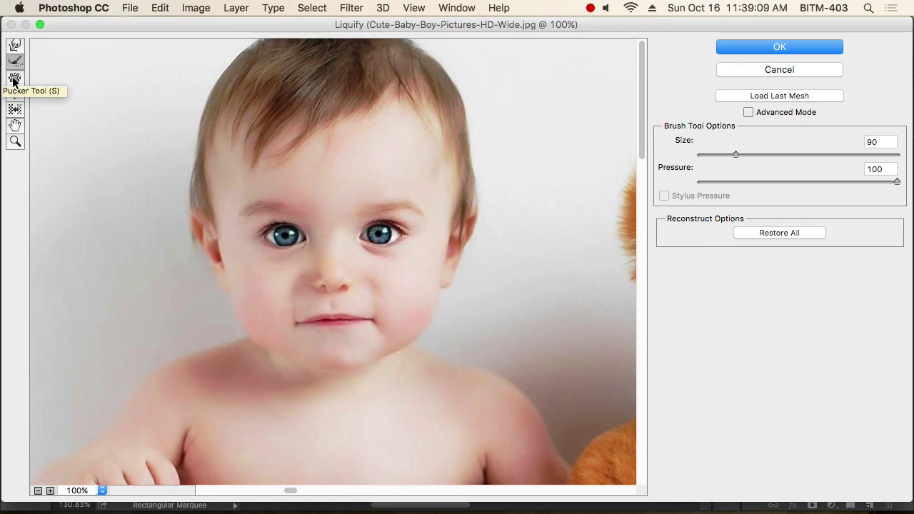
click(15, 80)
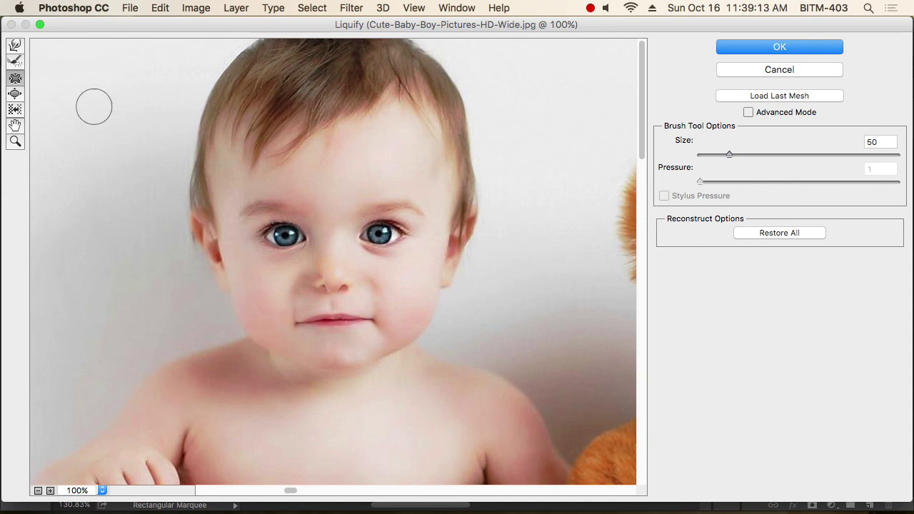
click(13, 96)
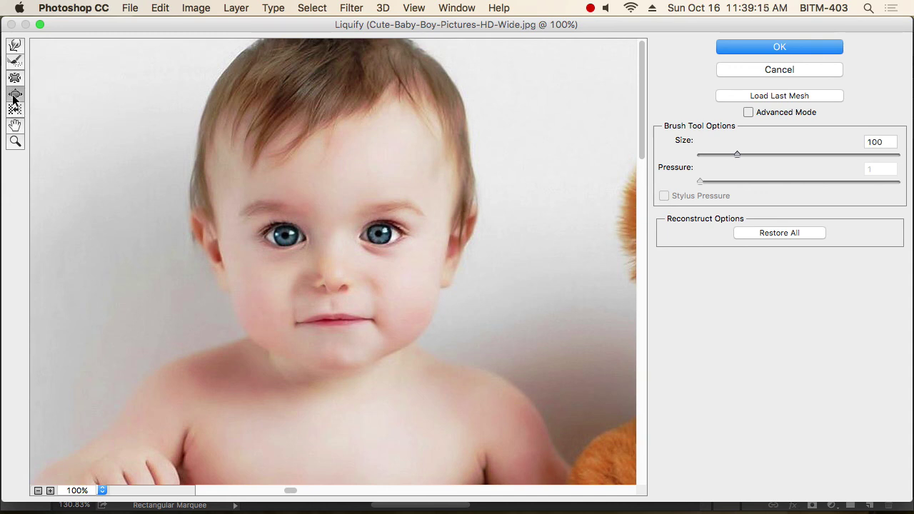